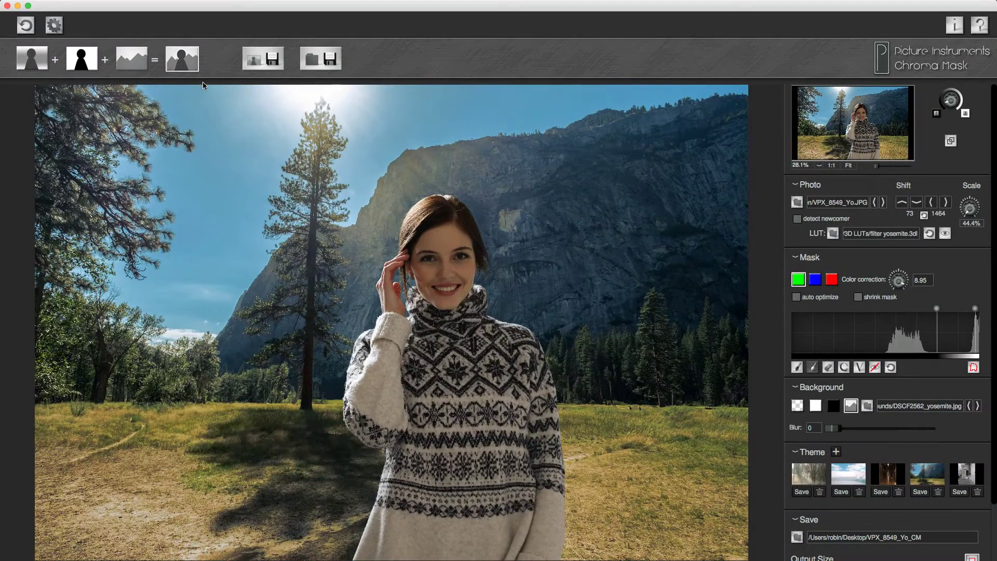
Start a new job keeping the brush files, reset mask range and colour correction, and load VPX_8462_Ga.JPG
click(24, 25)
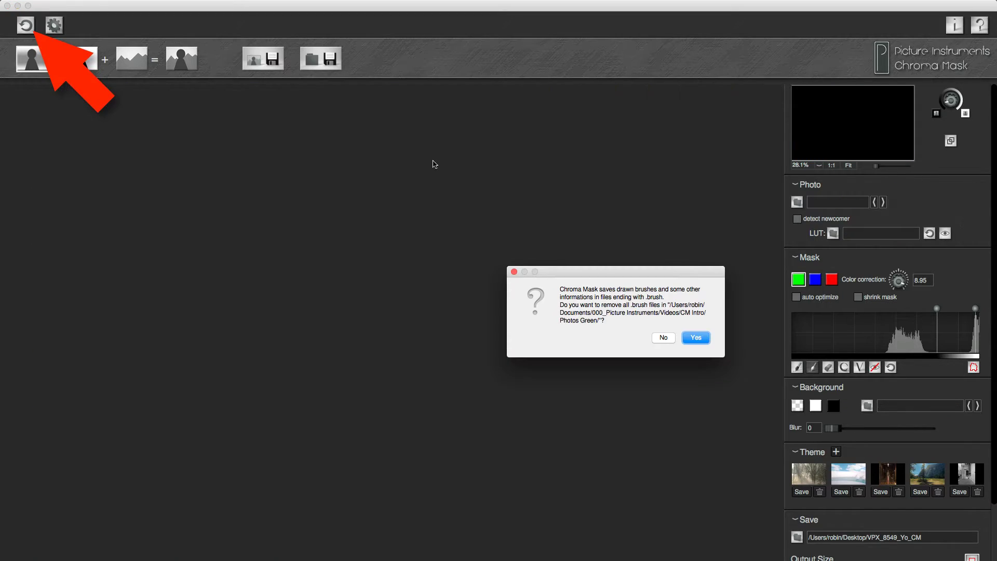
click(658, 336)
drag(923, 309, 979, 308)
double_click(900, 285)
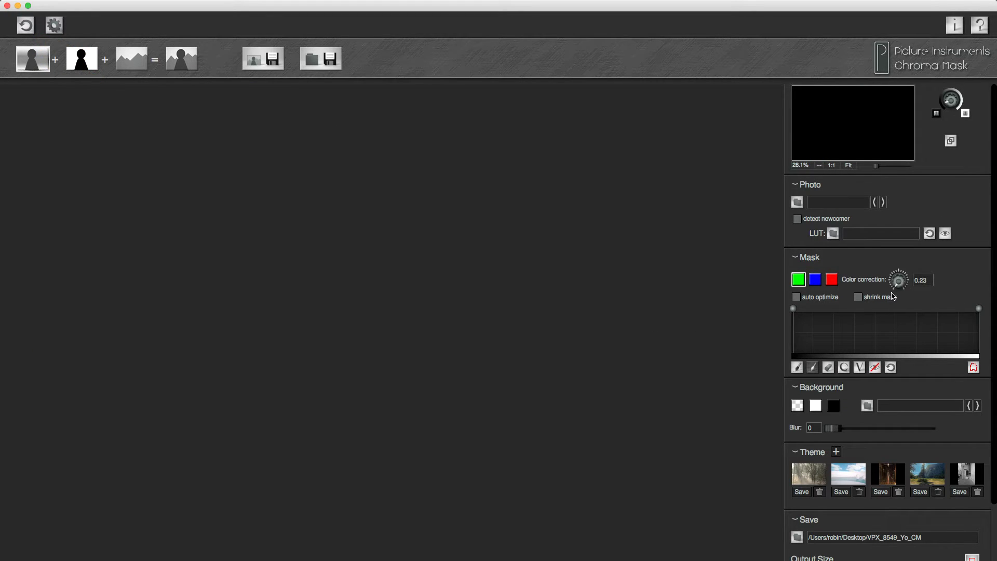
click(797, 203)
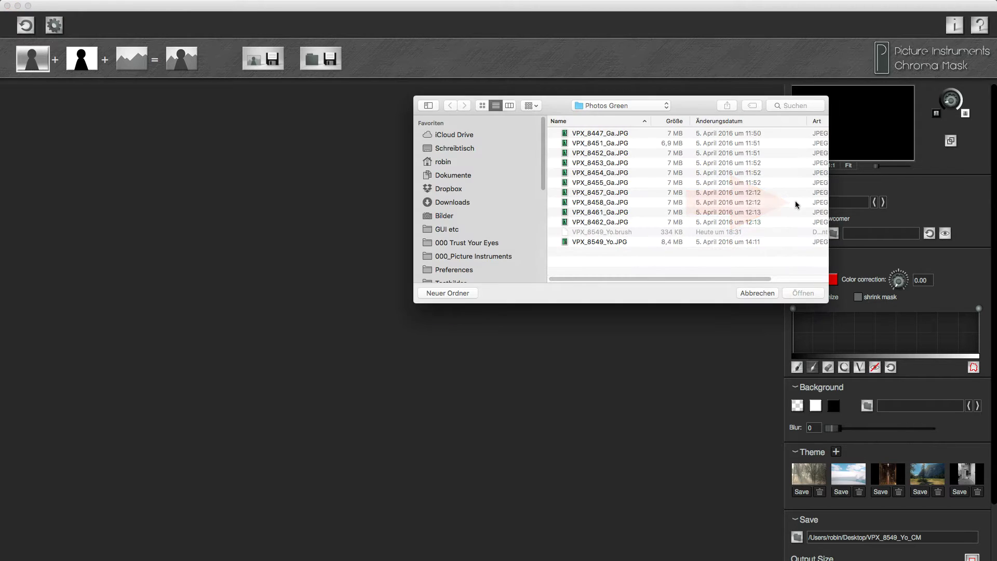
double_click(619, 223)
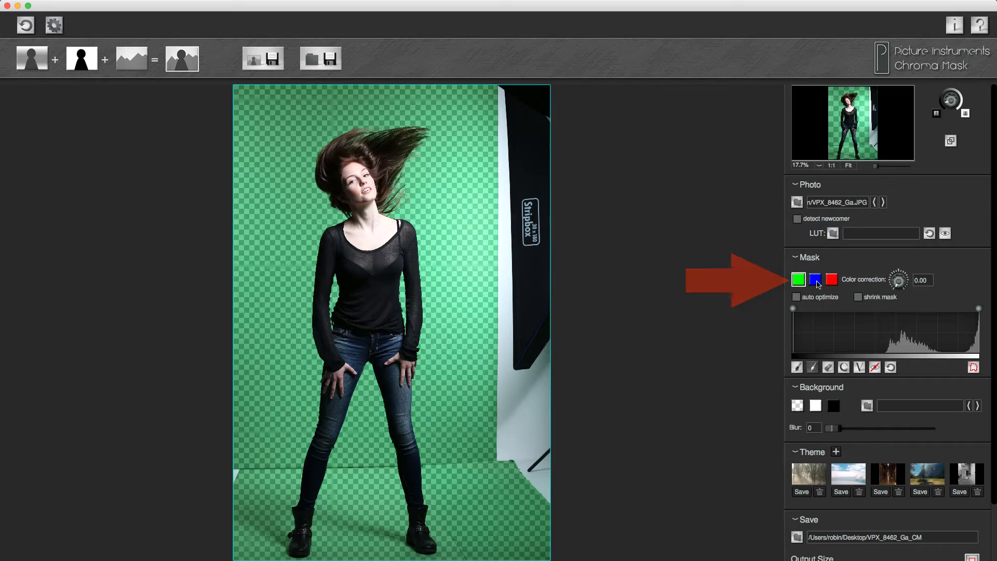
Key out green instead of blue, show the magenta mask preview, and widen the keyed range
click(815, 283)
click(799, 280)
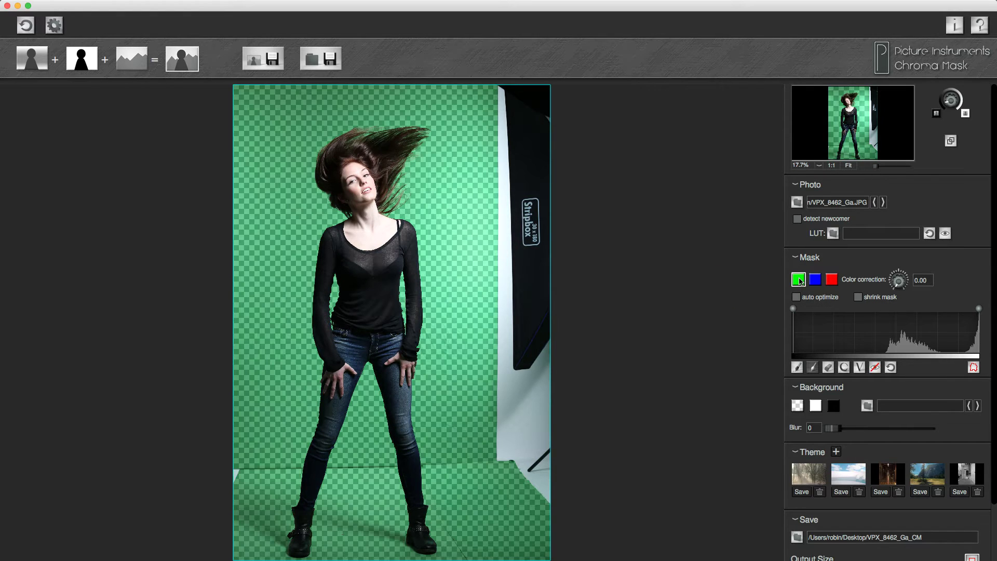
click(973, 367)
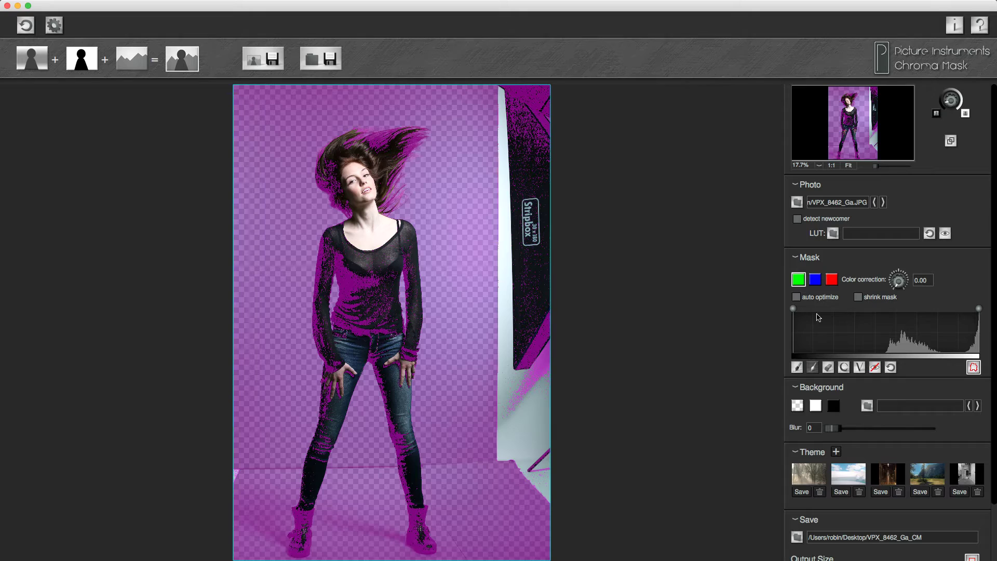
drag(793, 309, 976, 312)
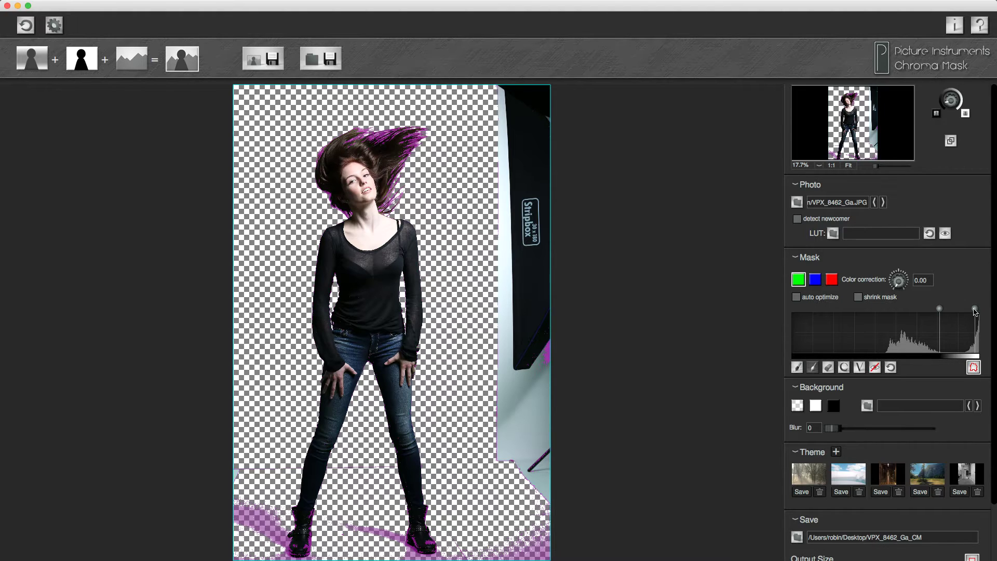
Shrink the mask edges and crop away the softbox and top strip
click(858, 298)
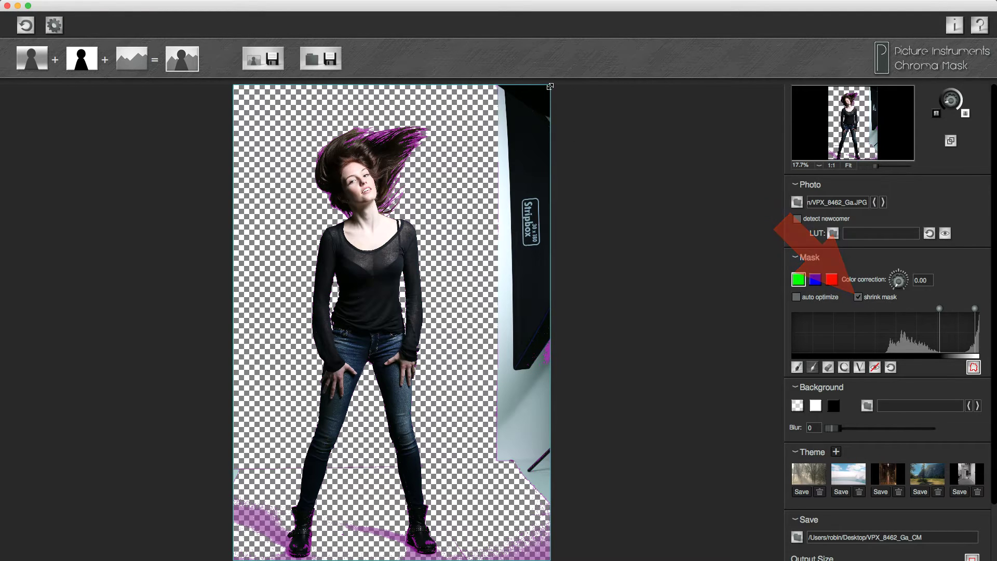
drag(543, 90, 459, 103)
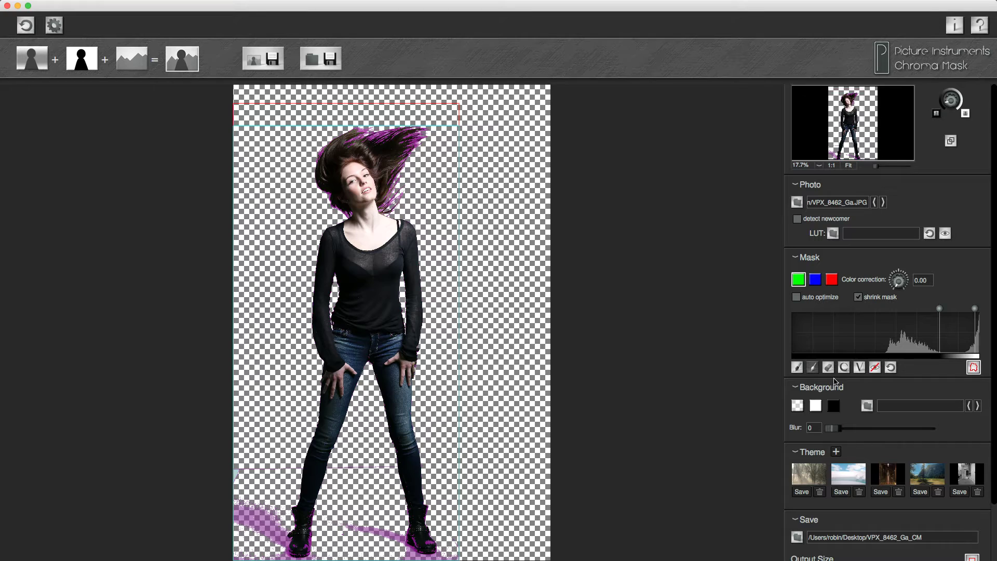
click(798, 367)
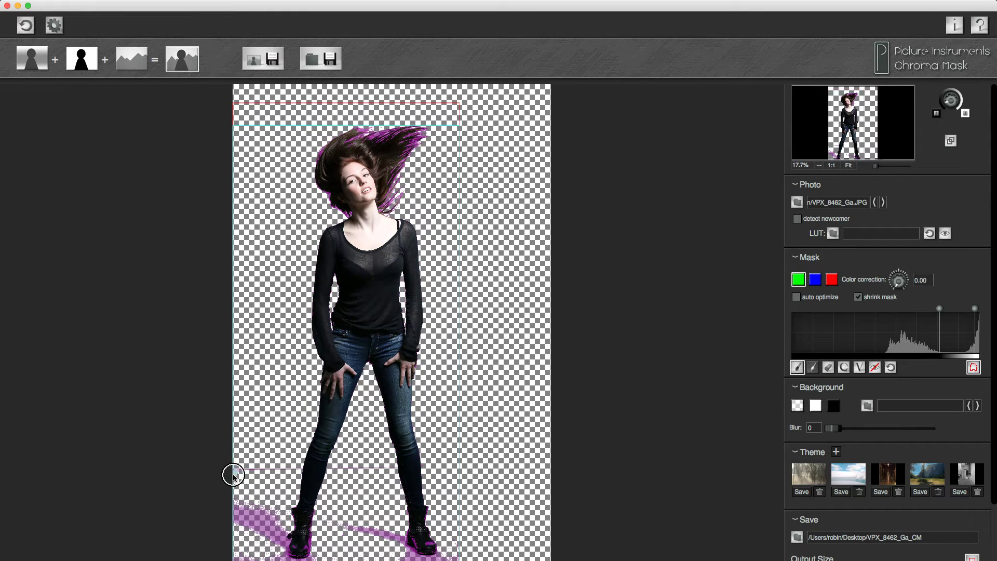
Zoom in and paint out the magenta fringe line across the legs with the mask brush
scroll(232, 475, up, 2)
scroll(233, 476, up, 3)
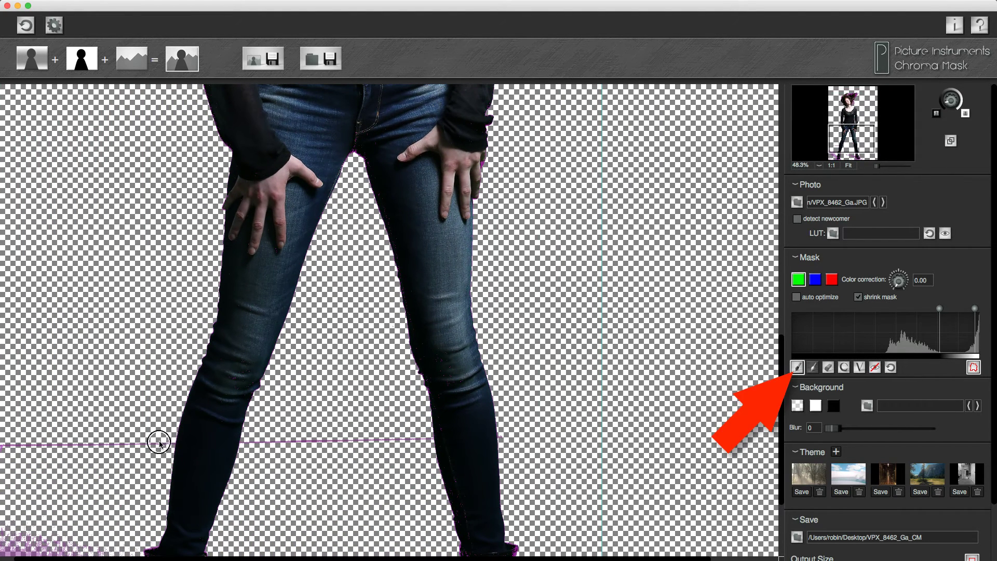
mouse_move(161, 443)
mouse_down()
mouse_move(78, 446)
mouse_move(412, 439)
mouse_move(400, 434)
mouse_up()
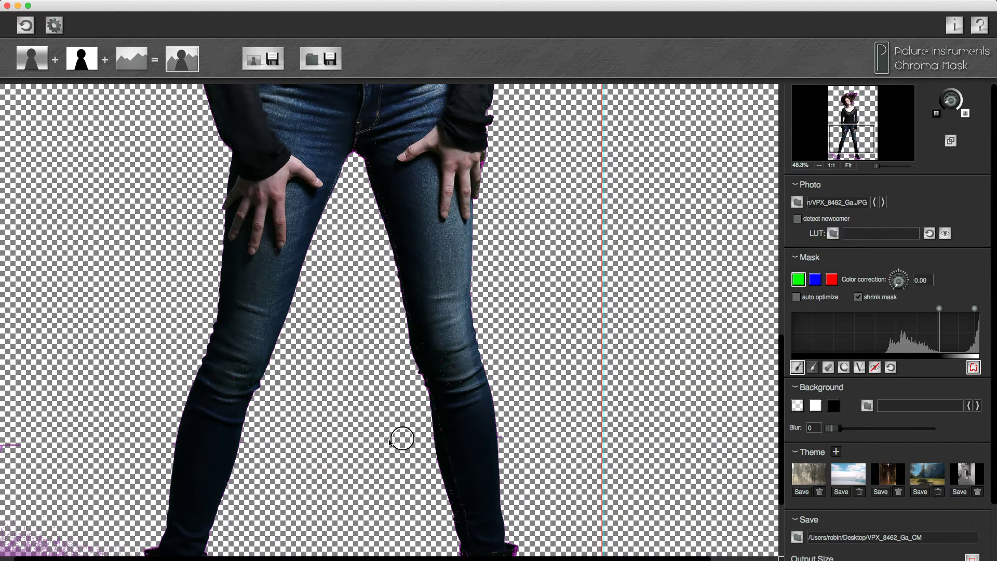
scroll(77, 442, down, 1)
scroll(77, 443, down, 2)
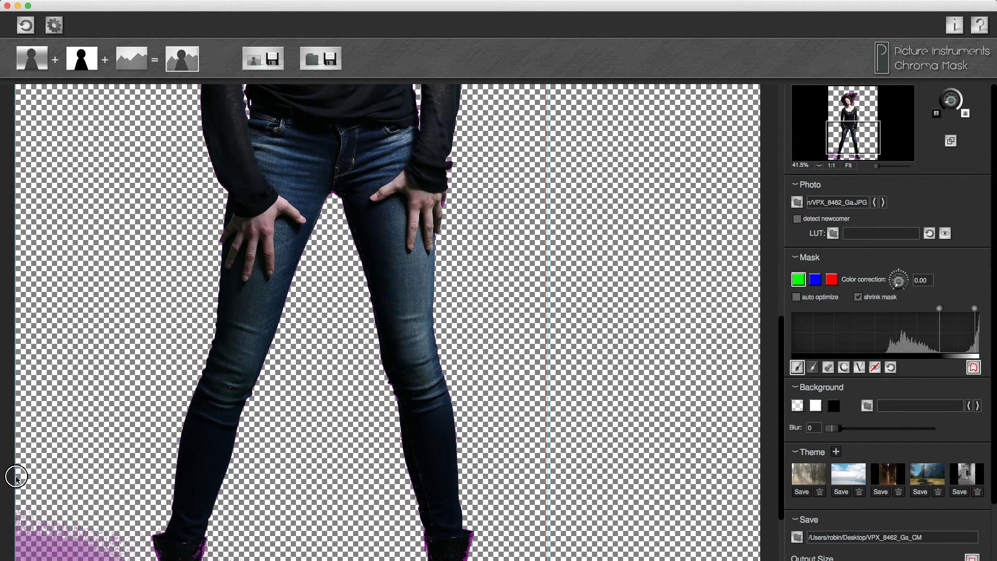
scroll(222, 382, up, 4)
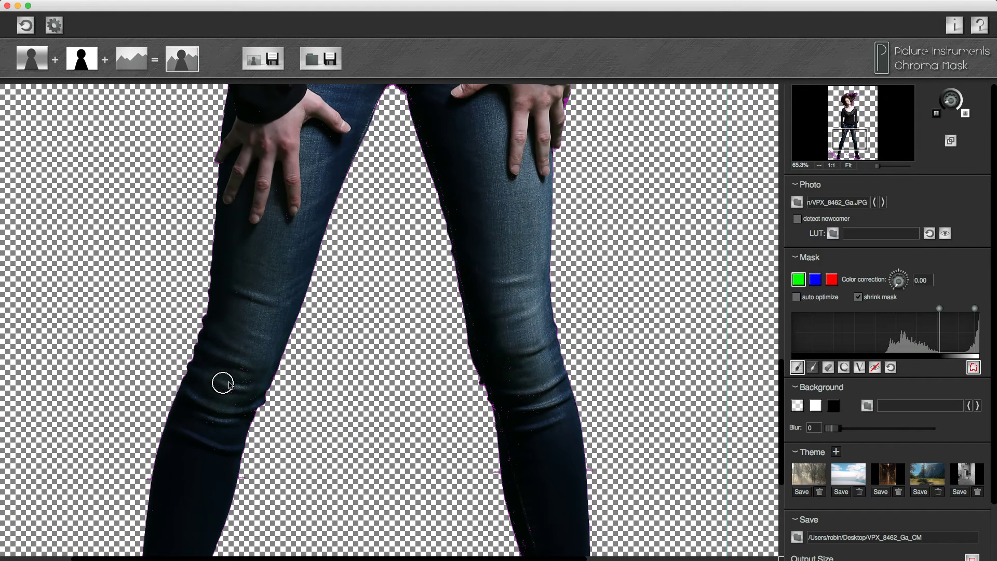
click(815, 370)
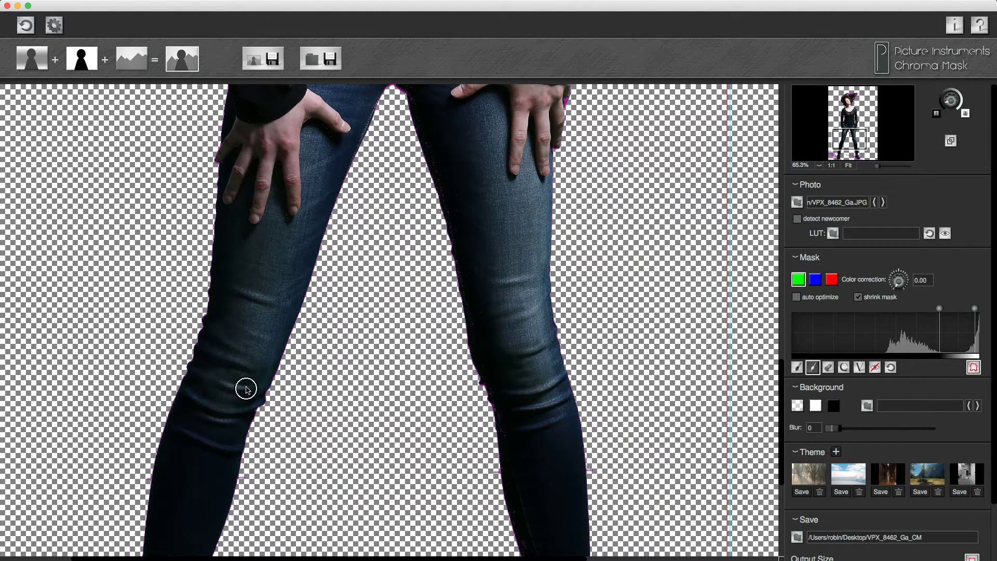
Fit the whole photo in view and hide the magenta mask overlay
click(849, 165)
click(814, 368)
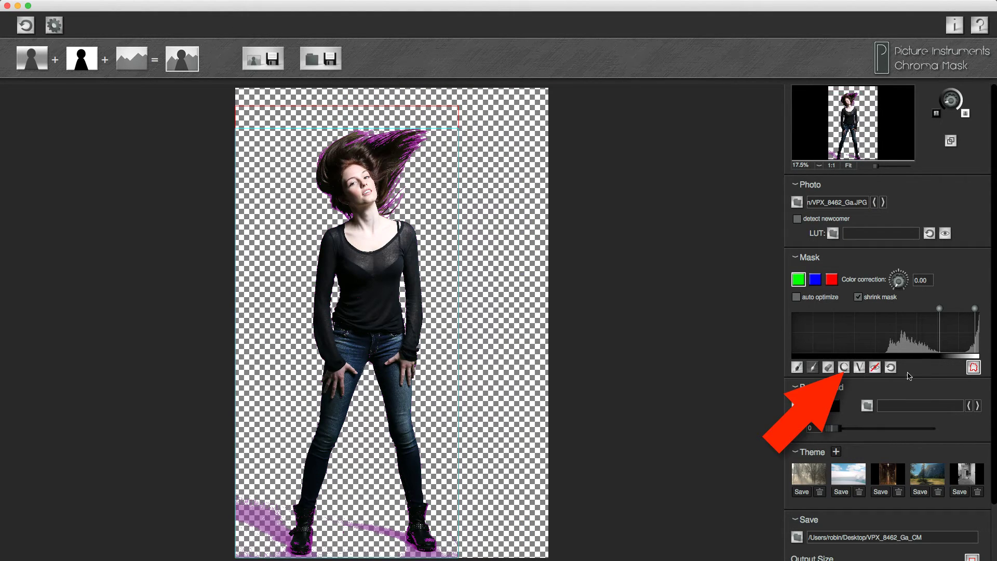
click(974, 368)
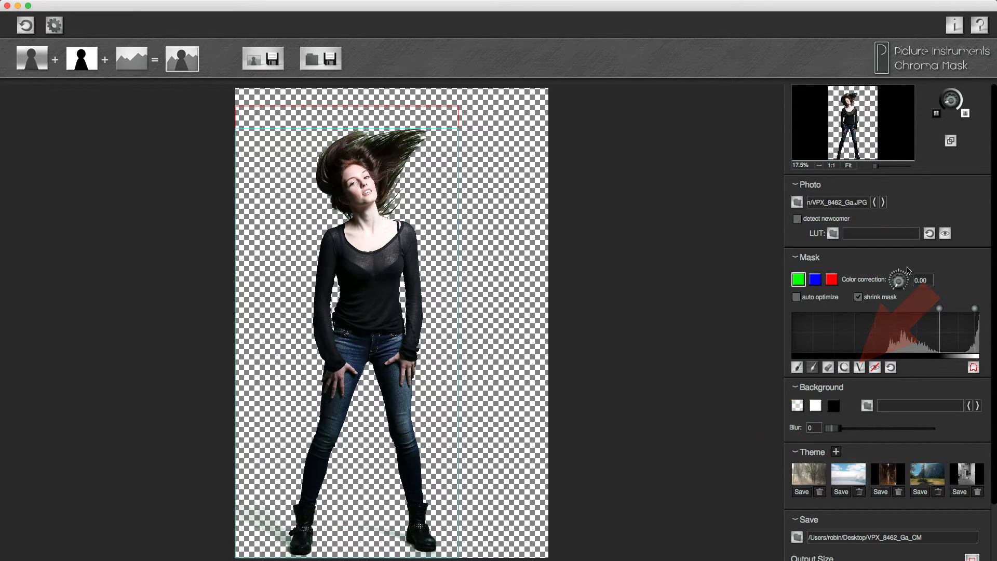
At 1:1 on the hair, preview against black and set colour correction to 8.58
click(833, 166)
click(856, 100)
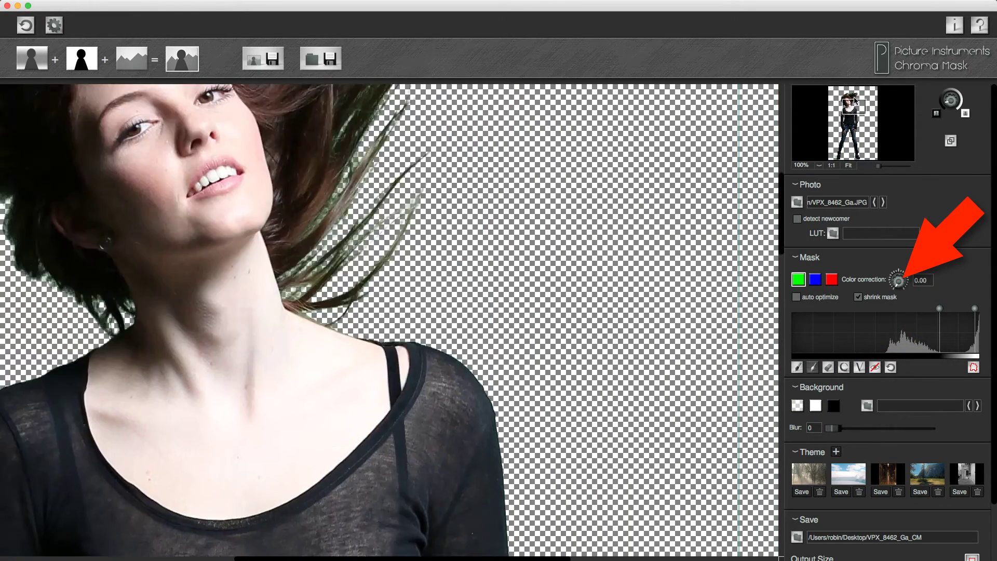
drag(857, 100, 854, 94)
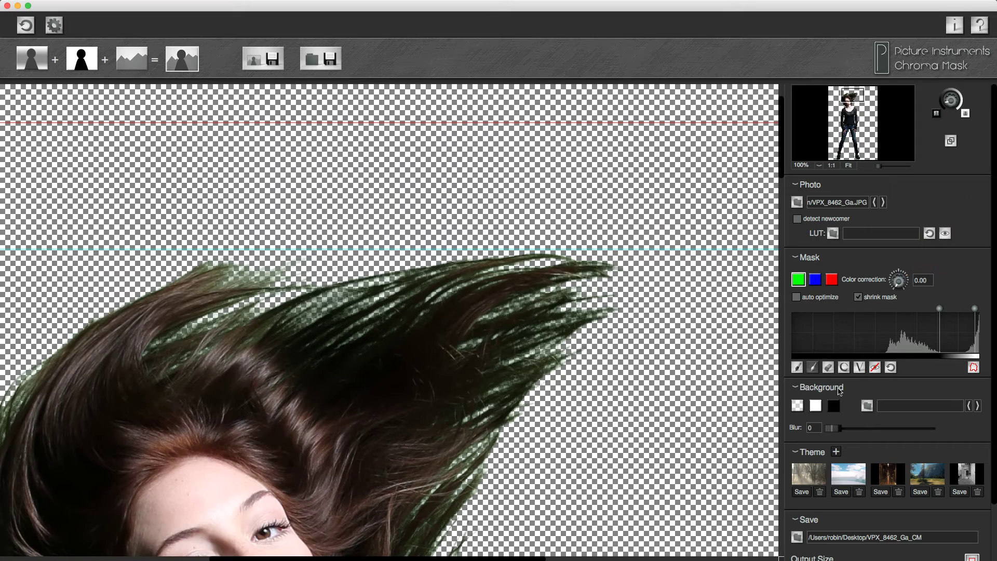
click(835, 406)
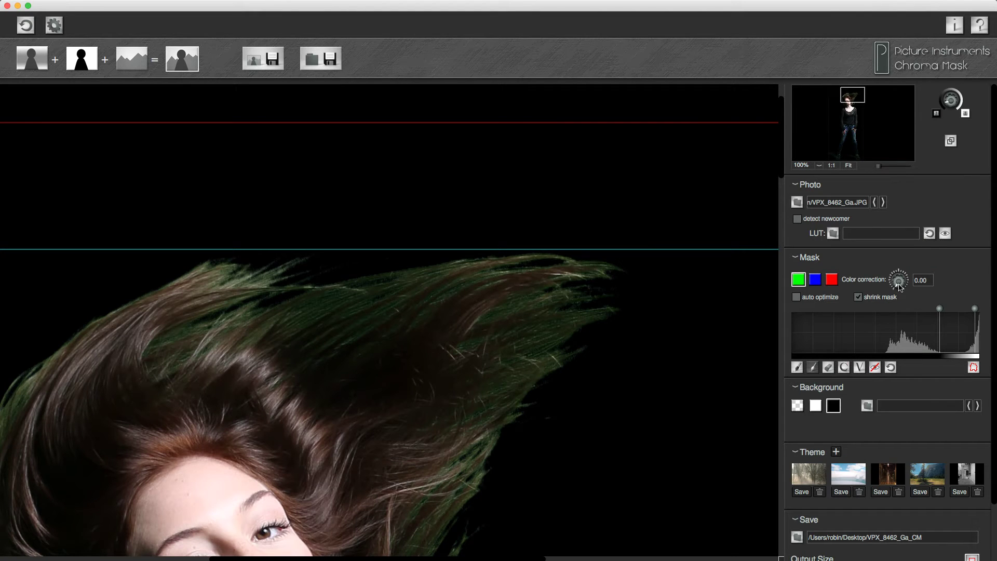
drag(898, 287, 856, 187)
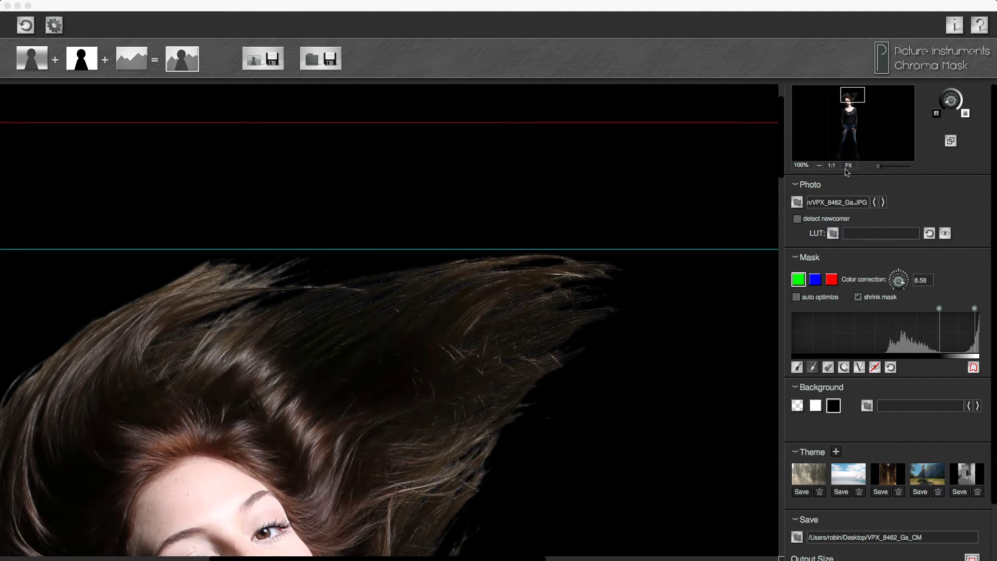
Fit the photo and preview the cutout on white, then return to transparent
click(847, 167)
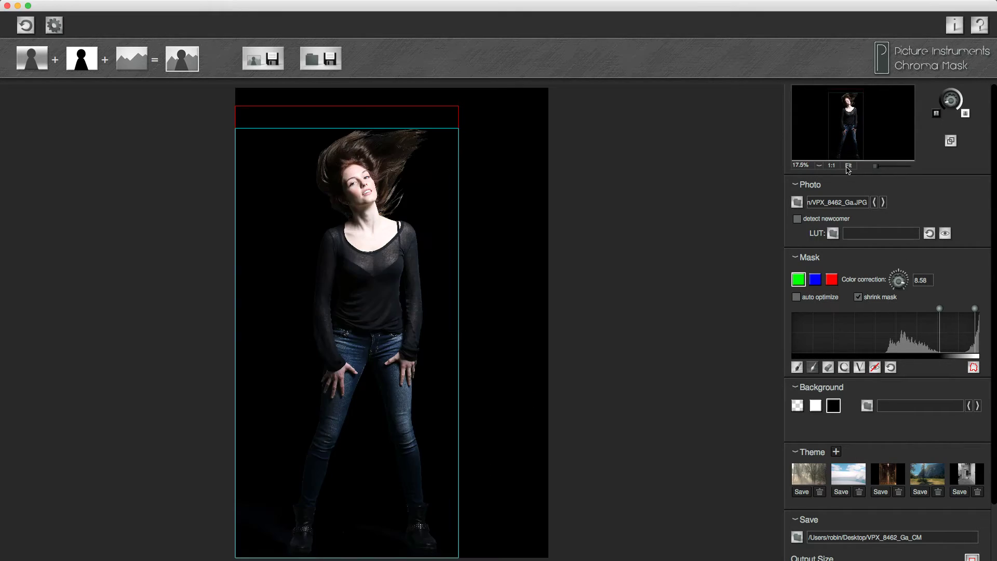
click(817, 407)
click(799, 406)
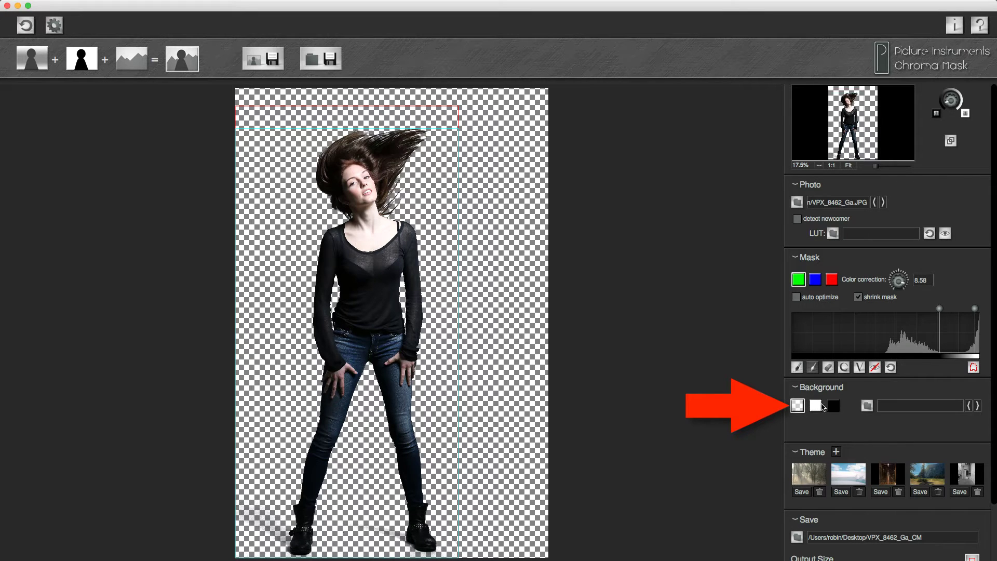
Load IMG_1306_garage_bl.jpg as background, reset the scale to 100%, and test the blur
click(868, 405)
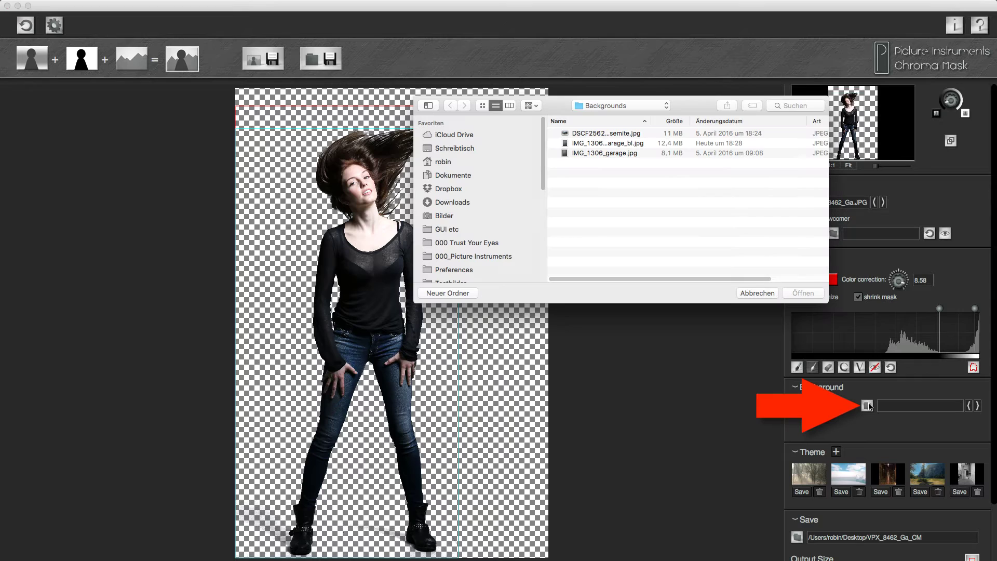
double_click(629, 145)
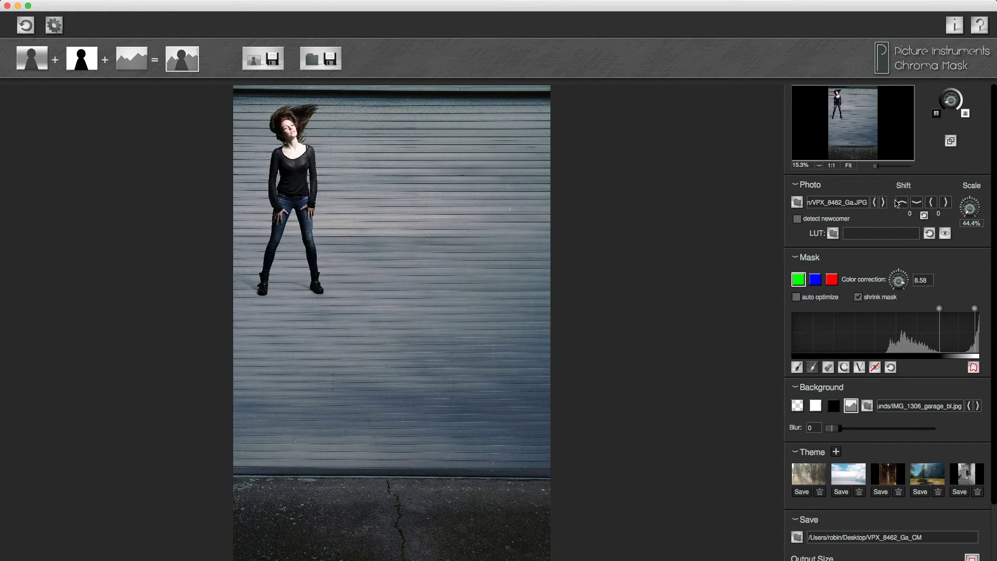
click(924, 215)
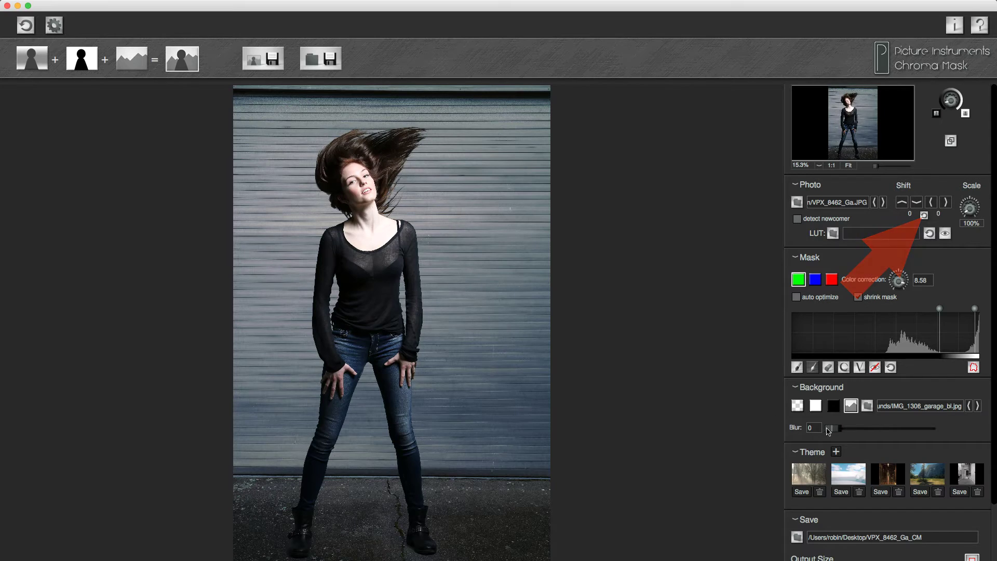
mouse_move(839, 429)
mouse_down()
mouse_move(872, 431)
mouse_move(832, 431)
mouse_up()
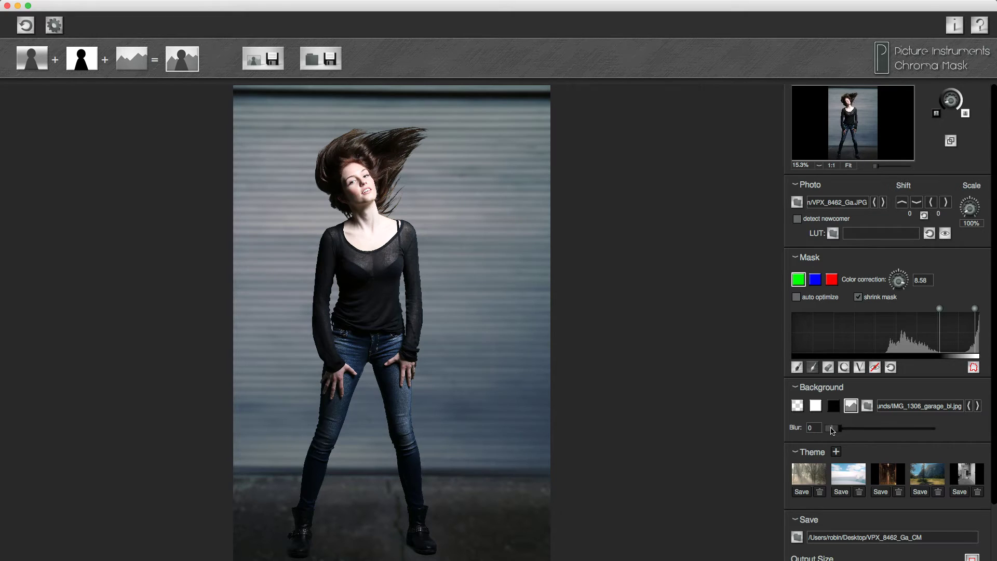
Apply Laura Garage.3dl from the 3D LUTs folder and toggle it to compare before and after
click(835, 233)
click(660, 103)
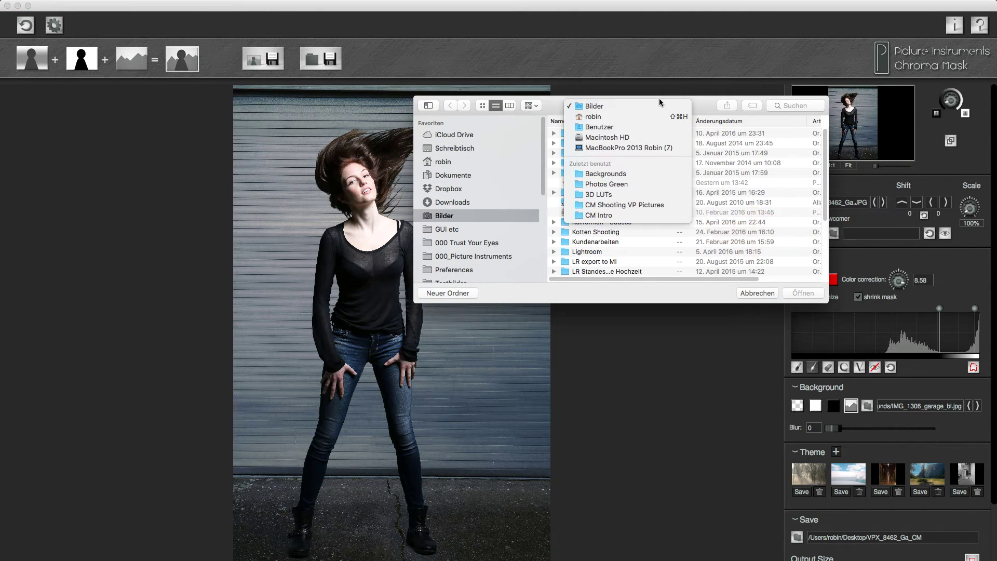
click(623, 195)
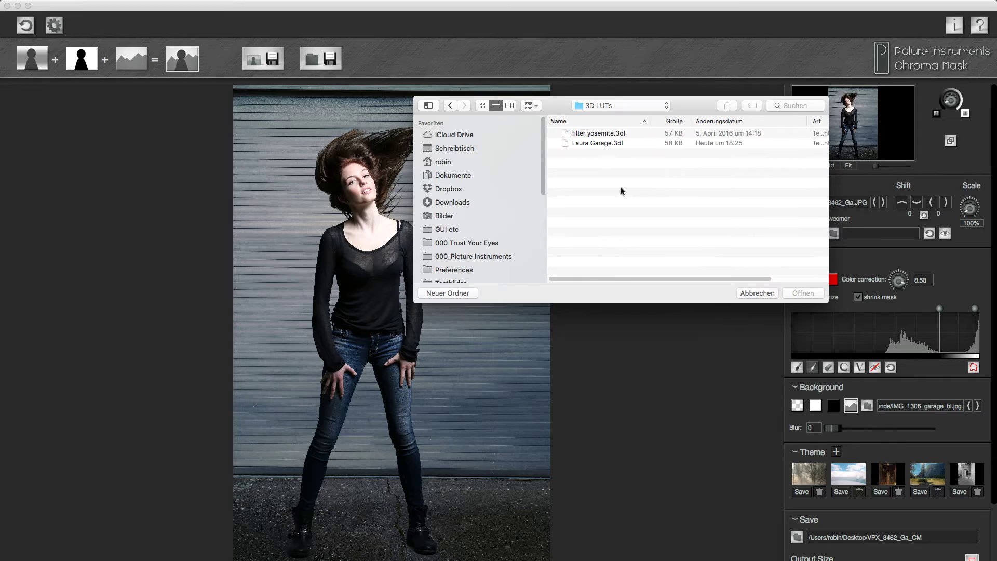
double_click(604, 142)
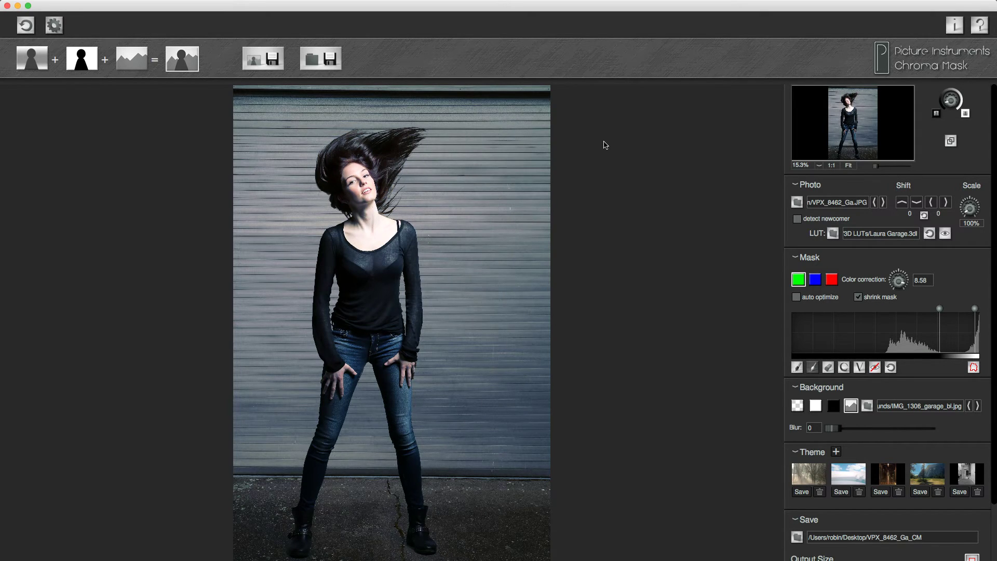
click(945, 234)
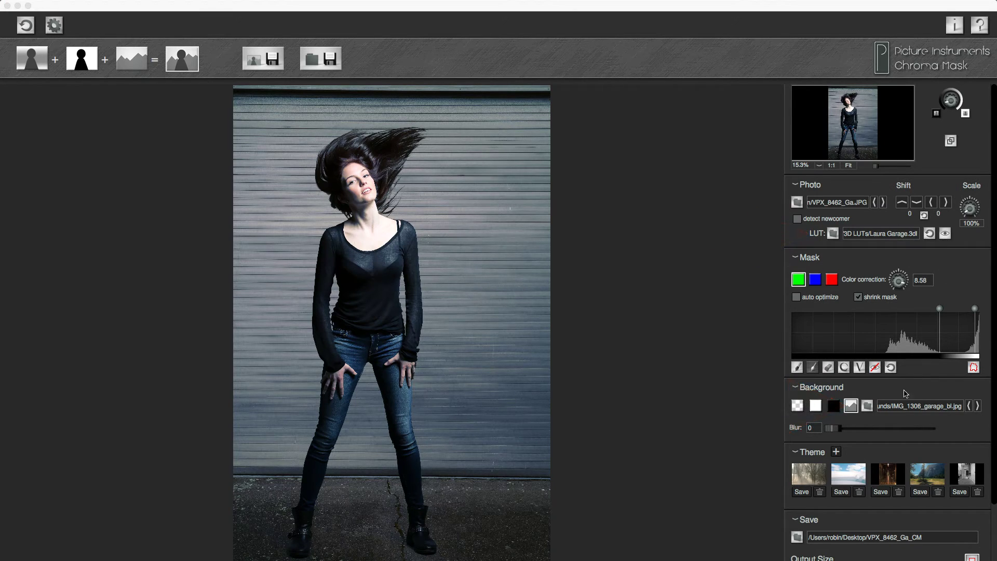
Save the current garage look as a new theme
click(837, 452)
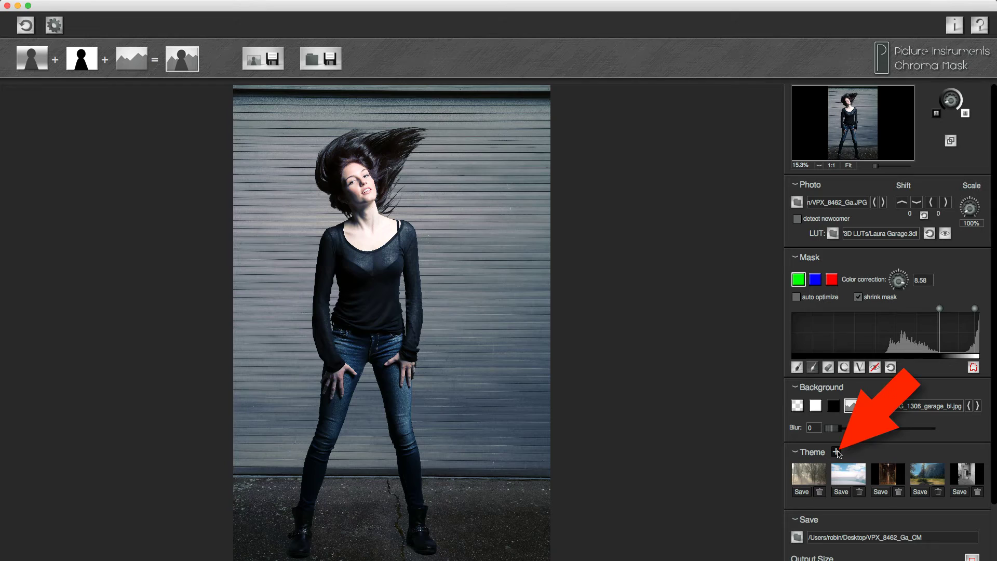
scroll(860, 480, right, 2)
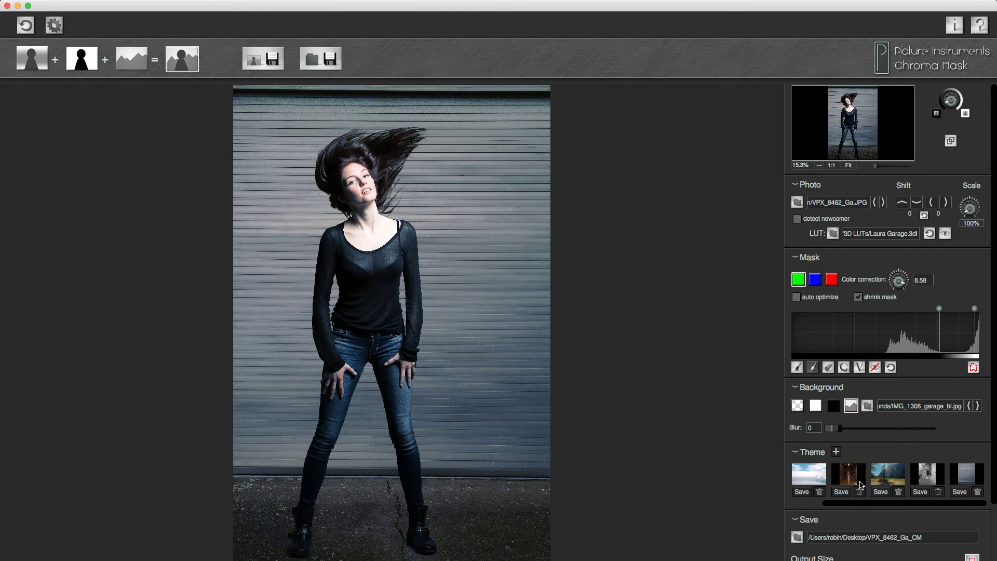
scroll(930, 486, left, 2)
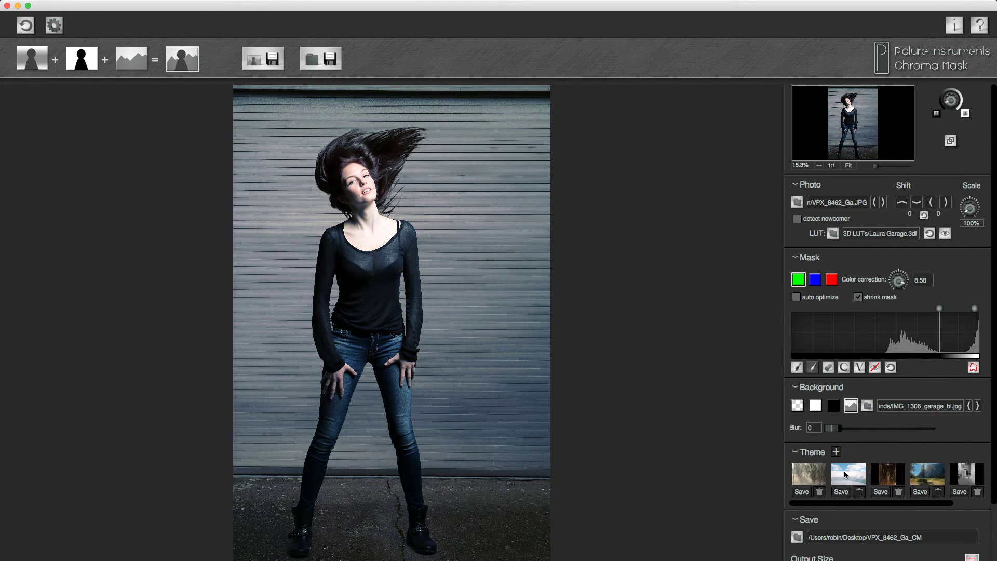
Try the misty forest, arcade corridor and black-and-white street themes, then return to garage
click(873, 482)
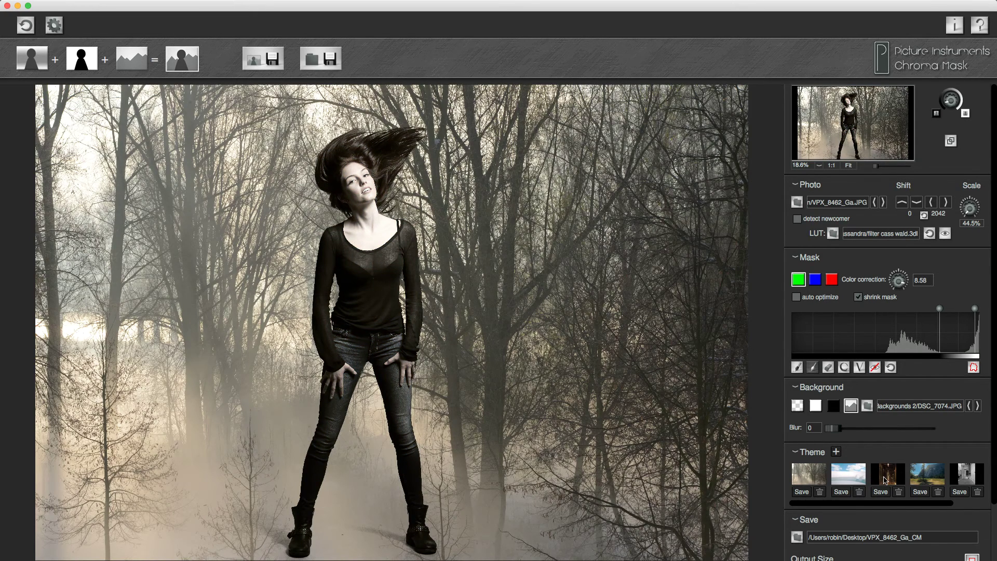
click(886, 481)
scroll(886, 481, right, 2)
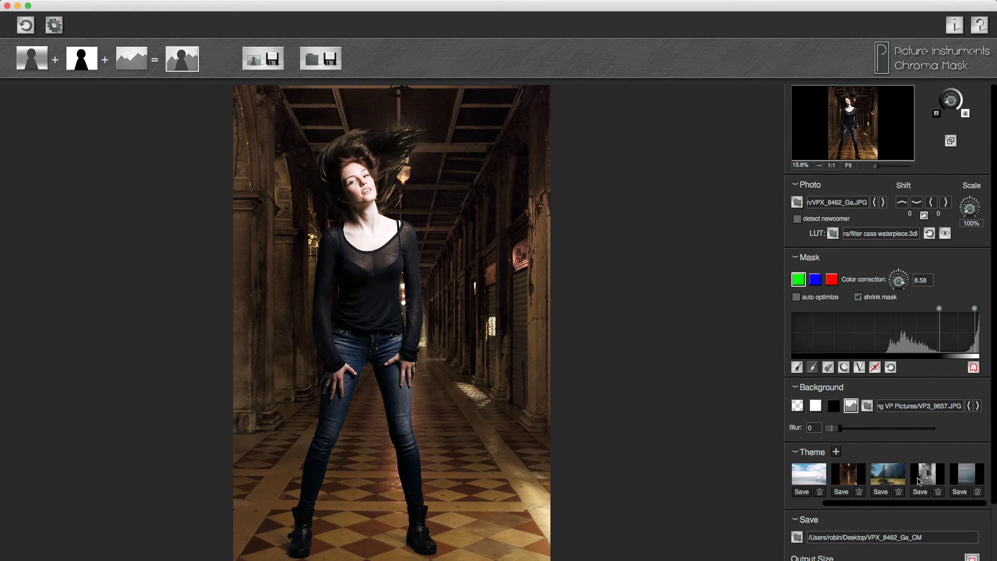
click(966, 480)
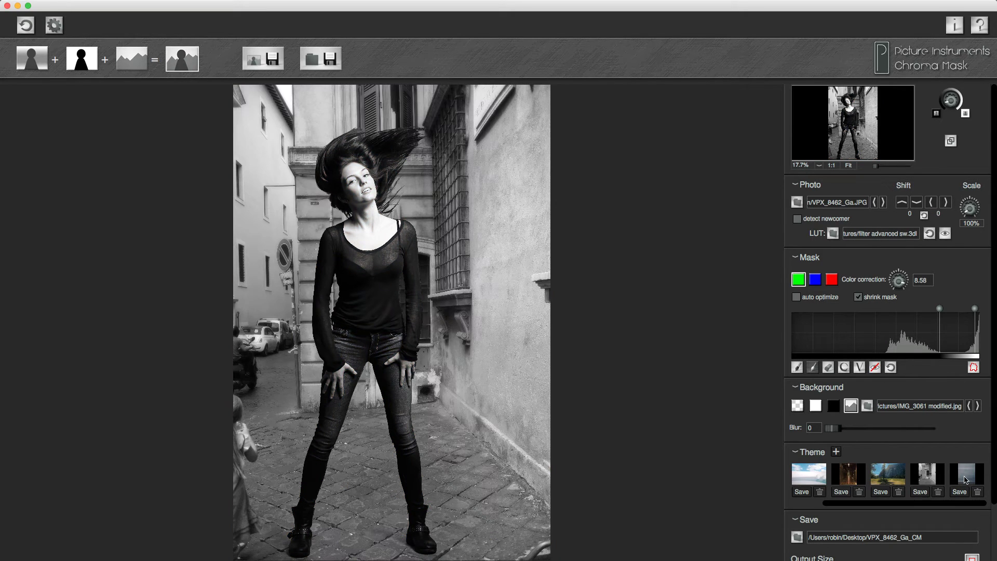
click(966, 480)
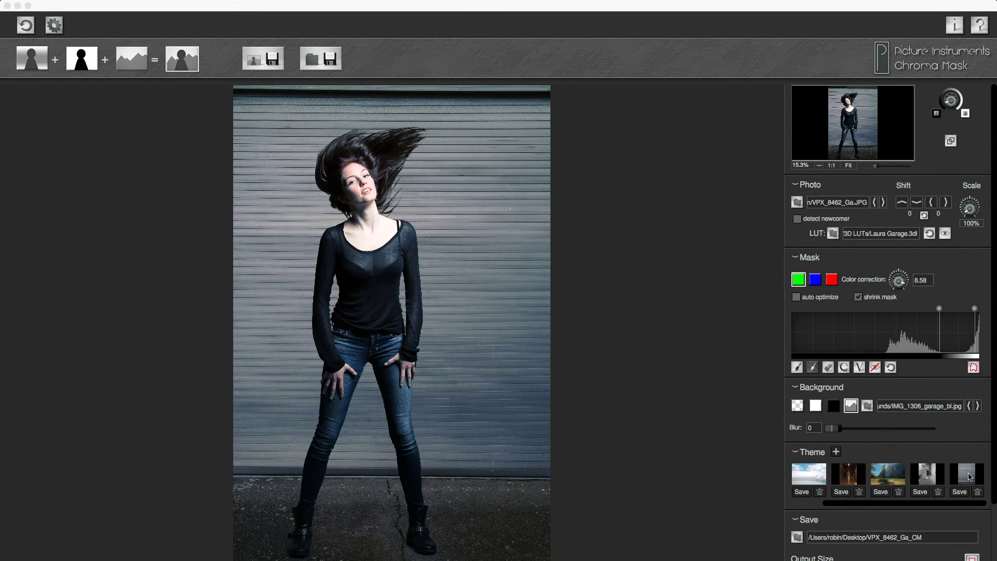
scroll(967, 478, down, 3)
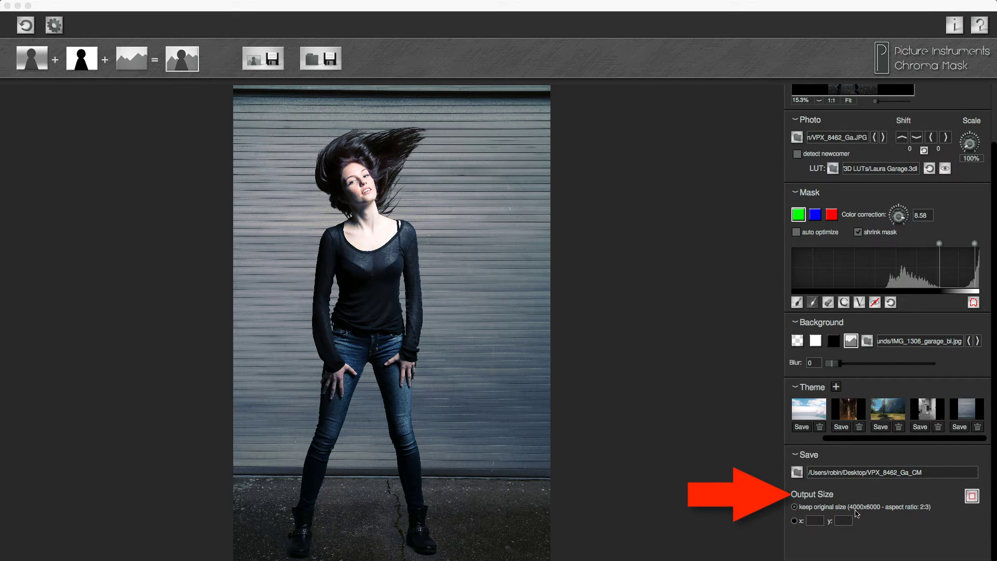
Export the composite at its original 4000x6000 size to the Desktop as VPX_8462_Ga_CM
click(267, 57)
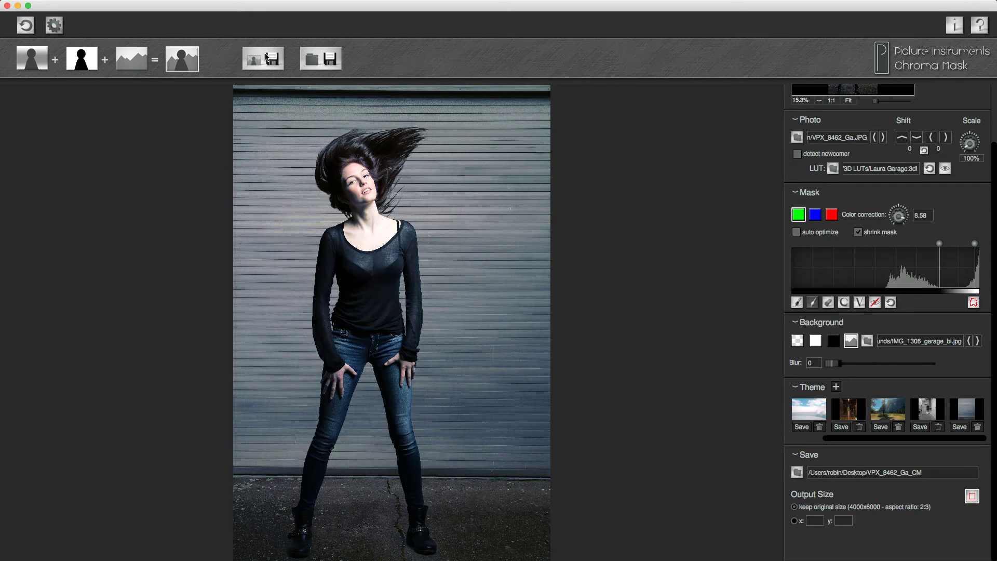
click(311, 64)
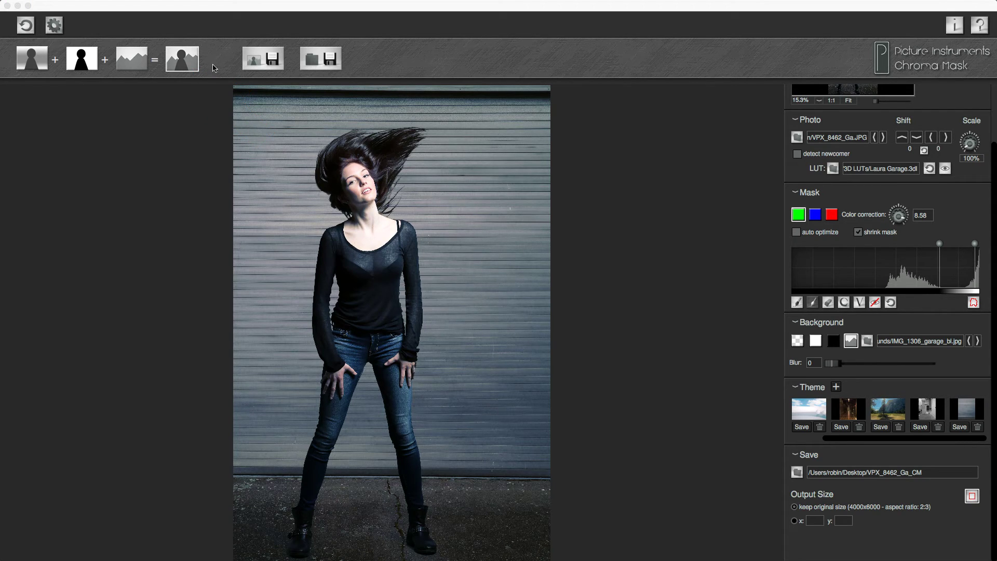
click(40, 62)
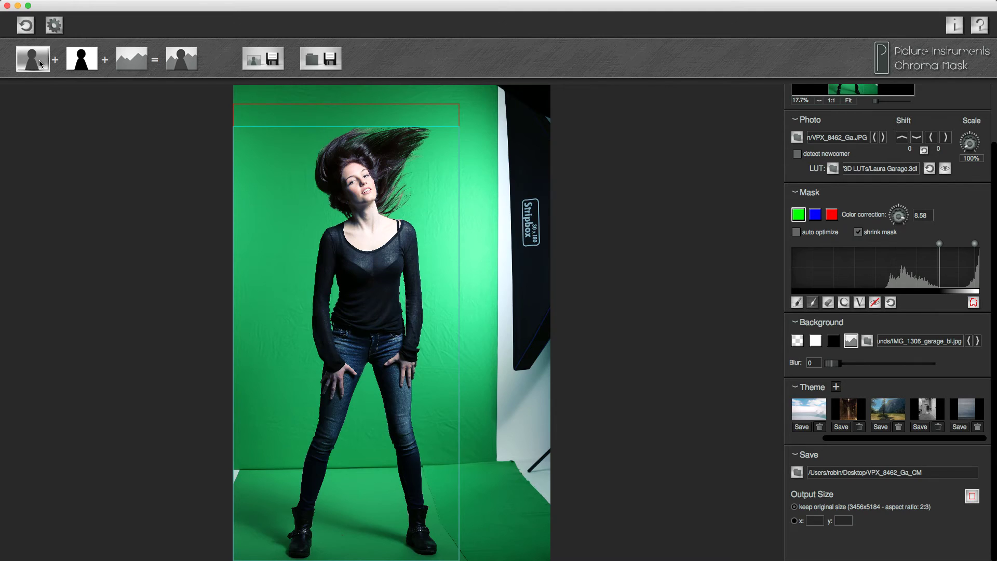
click(89, 65)
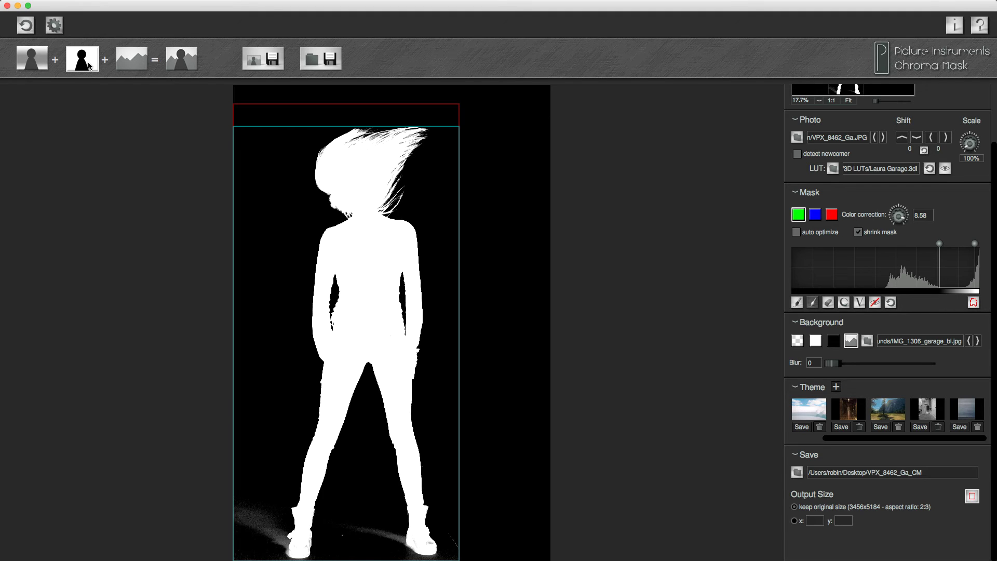
click(134, 64)
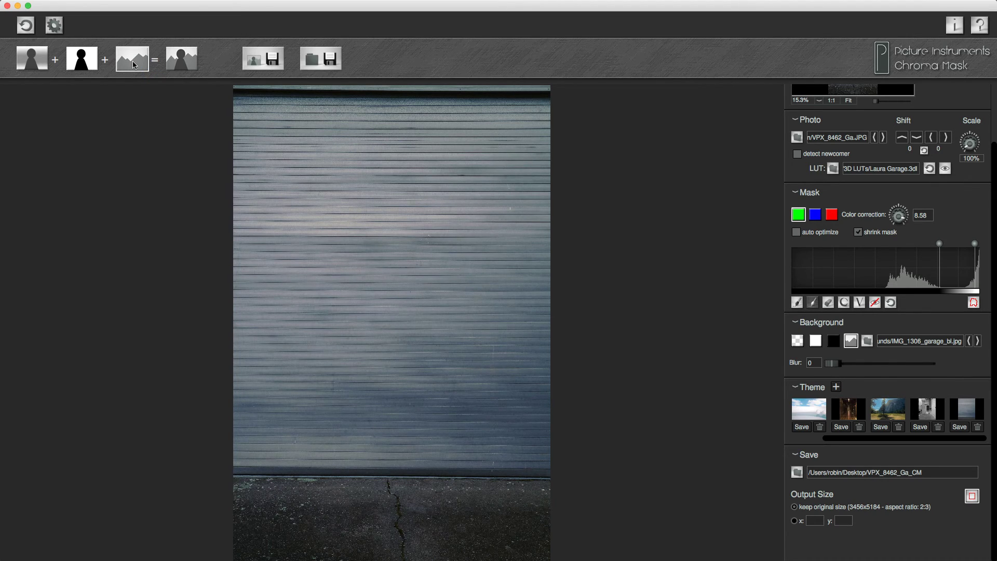
click(192, 64)
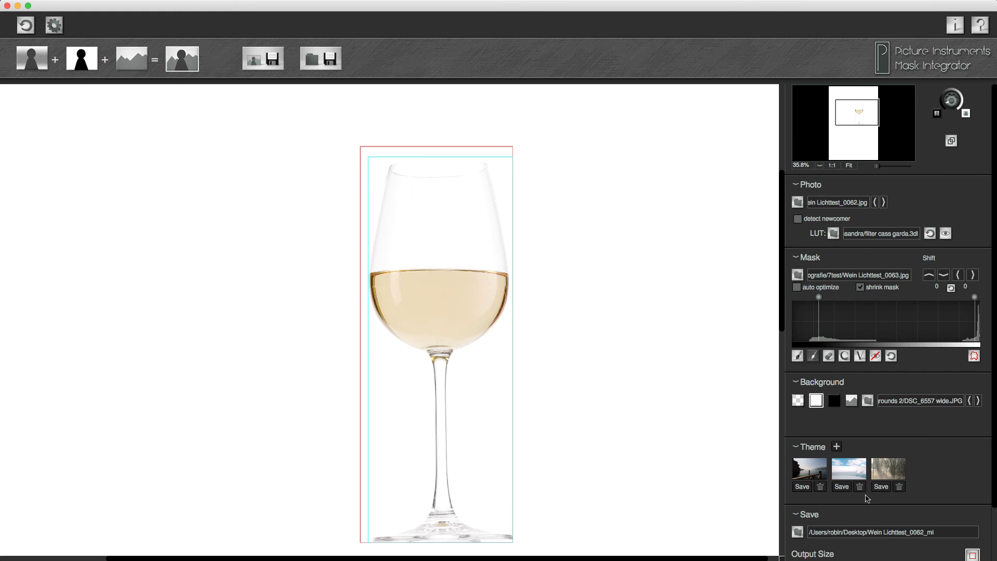
Preview the wine glass against the lake photo, then switch to a plain white background
click(852, 401)
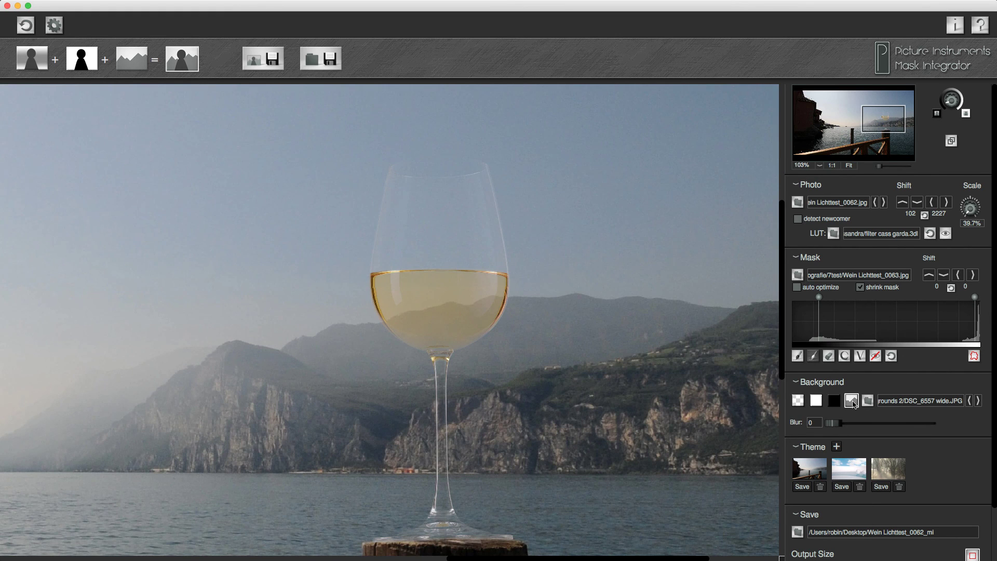
click(819, 402)
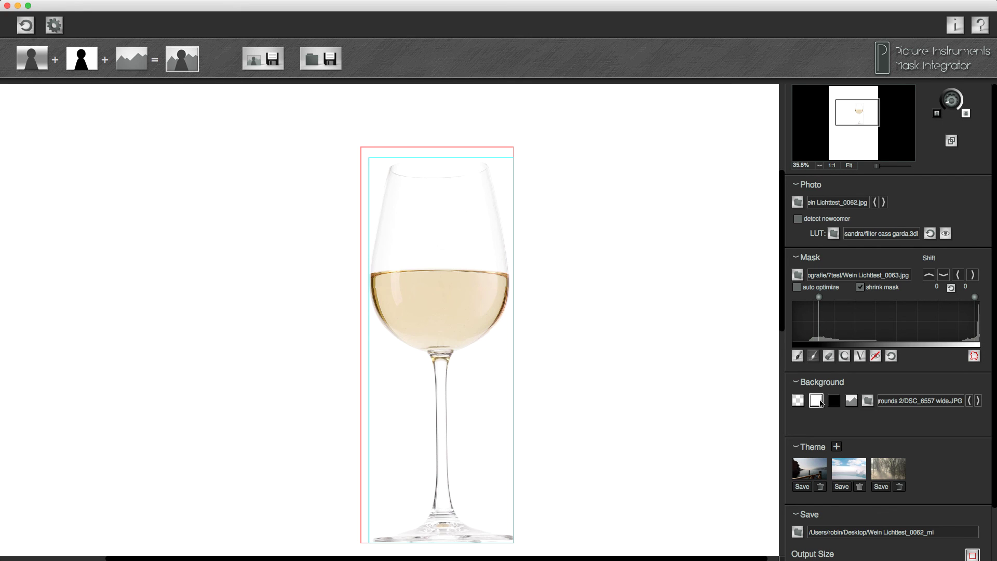